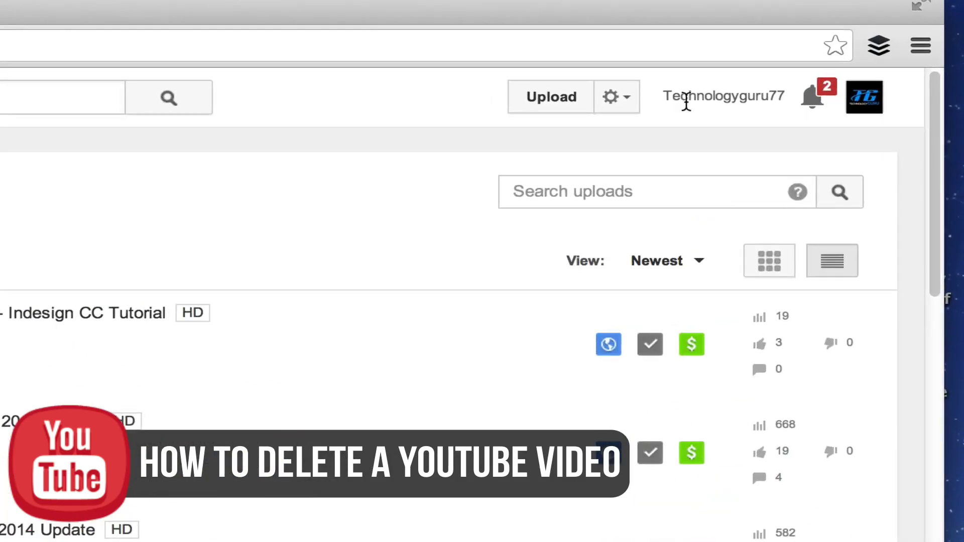
Check the Google Easter Eggs, Interactive PDF In Indesign, and YouTube profile picture videos.
{"action": "left_click", "coordinate": [838, 76]}
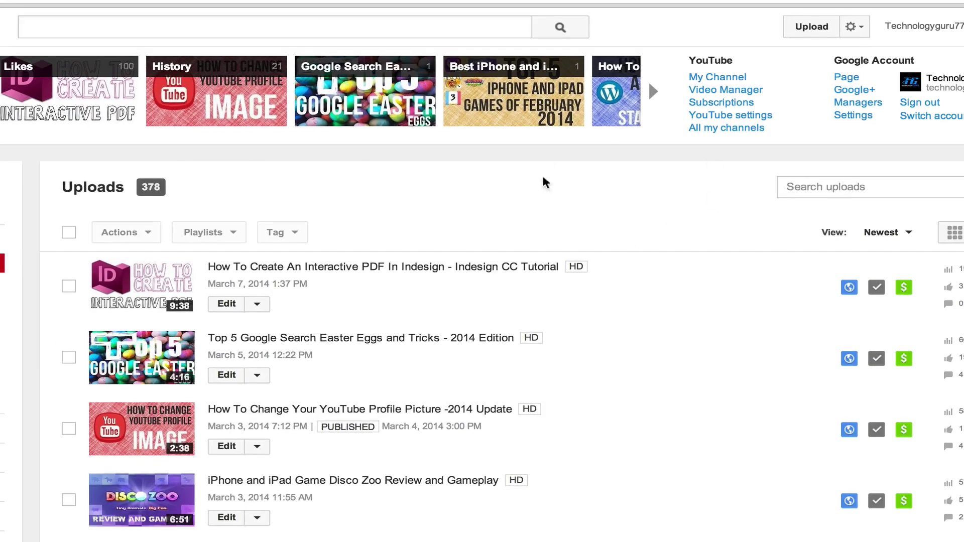
{"action": "left_click", "coordinate": [546, 183]}
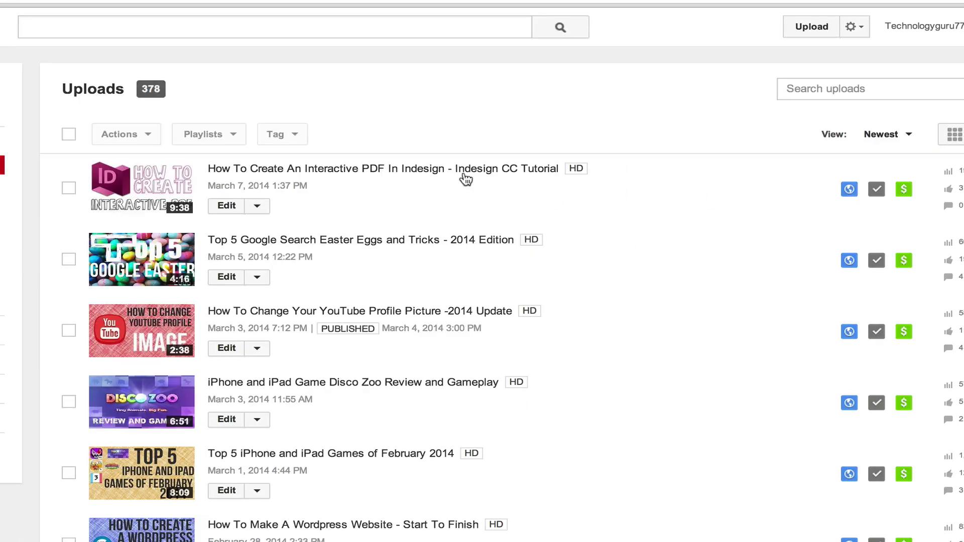
{"action": "scroll", "coordinate": [370, 126], "scroll_direction": "down", "scroll_amount": 1}
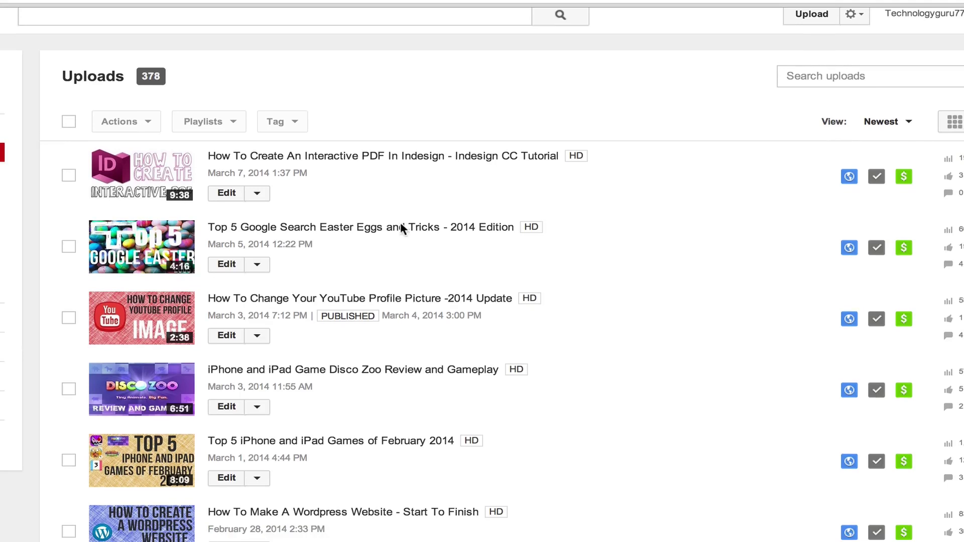
{"action": "left_click", "coordinate": [69, 247]}
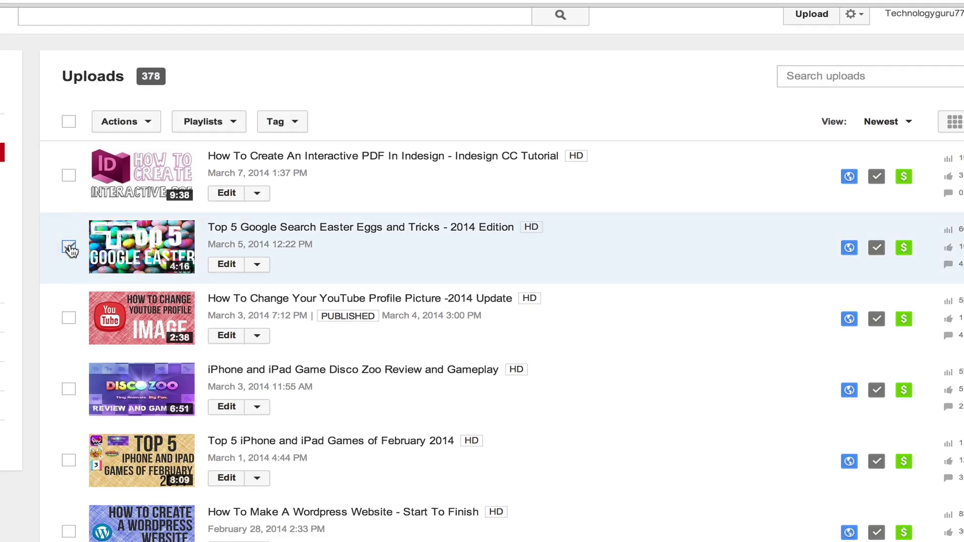
{"action": "left_click", "coordinate": [68, 176]}
{"action": "left_click", "coordinate": [69, 318]}
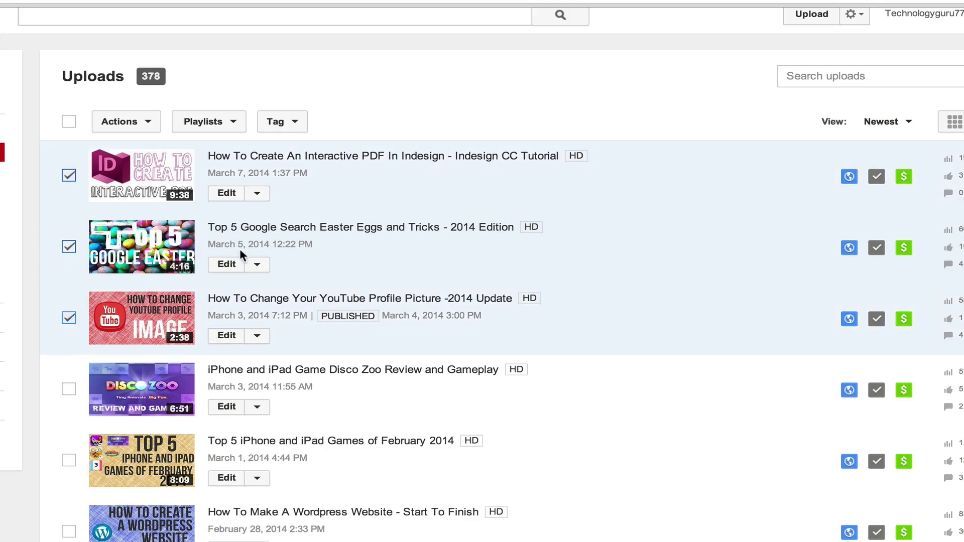
Uncheck the Google Easter Eggs video, then choose Actions > Delete for the other two.
{"action": "left_click", "coordinate": [69, 247]}
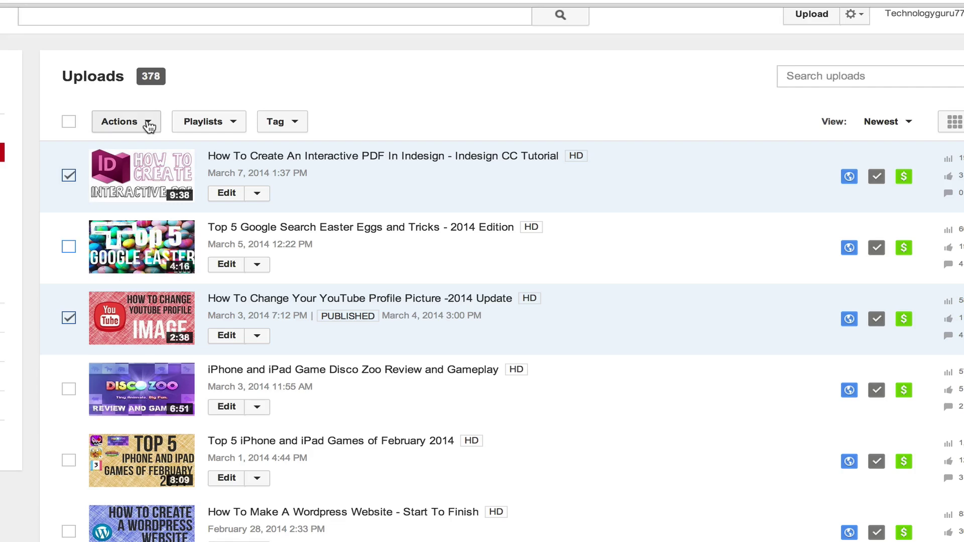
{"action": "left_click", "coordinate": [125, 121]}
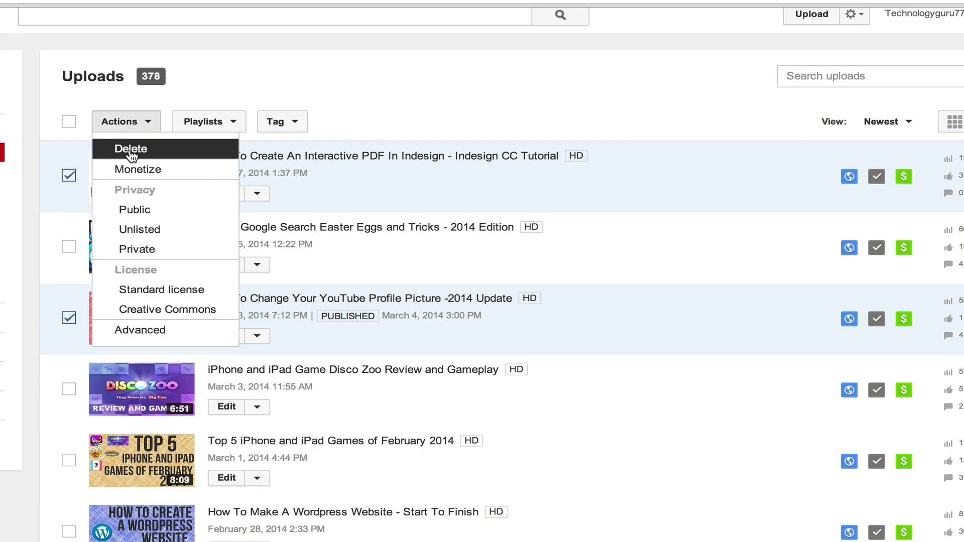
{"action": "left_click", "coordinate": [130, 150]}
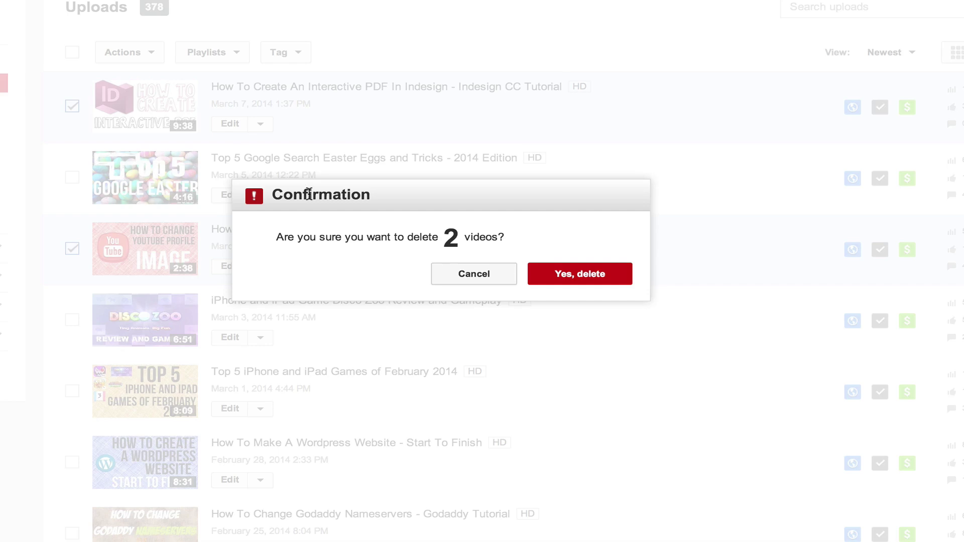